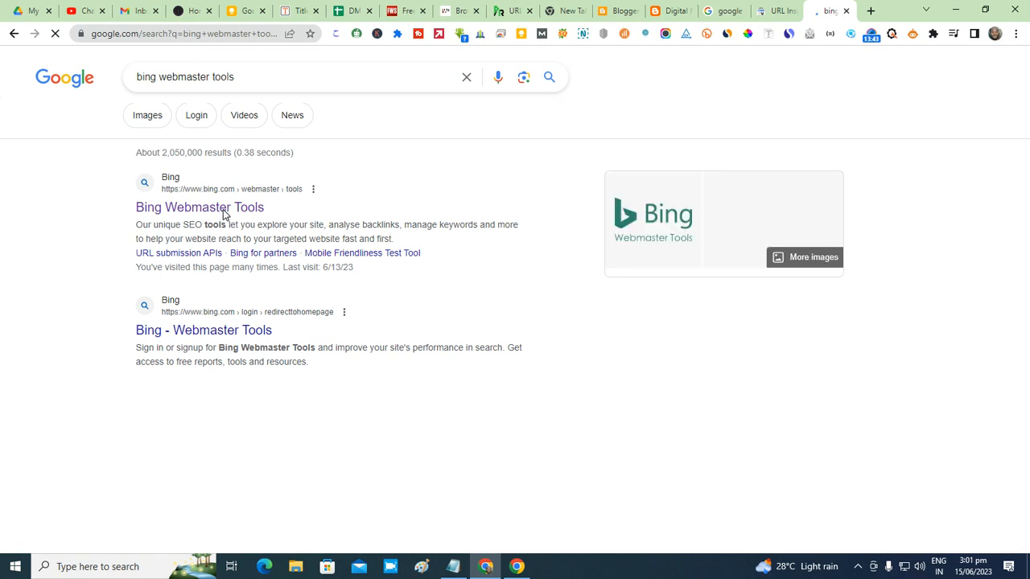
# Open the Bing Webmaster Tools search result and check the signed-in account's profile.
pyautogui.click(224, 210)
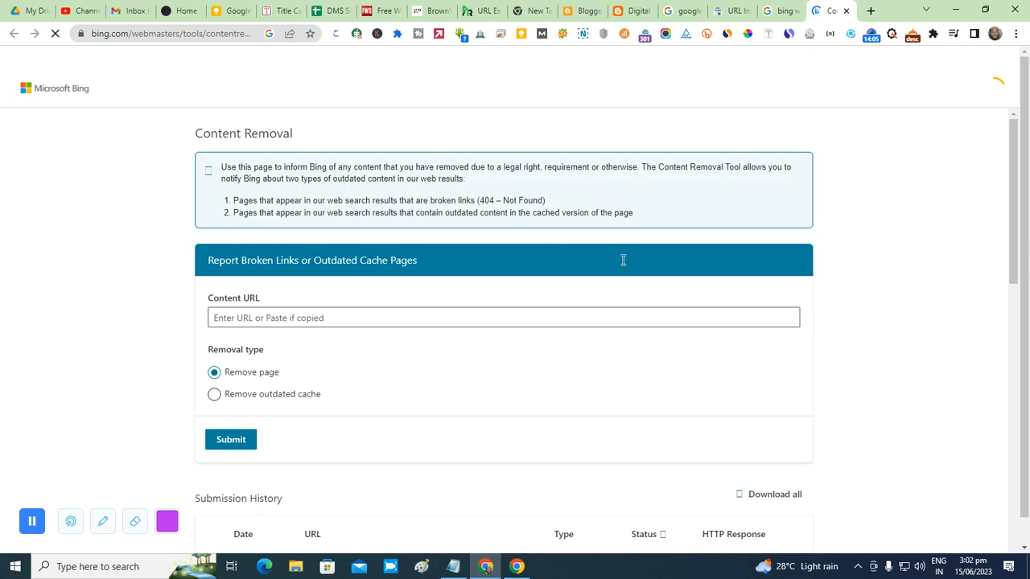
pyautogui.scroll(-2, 623, 268)
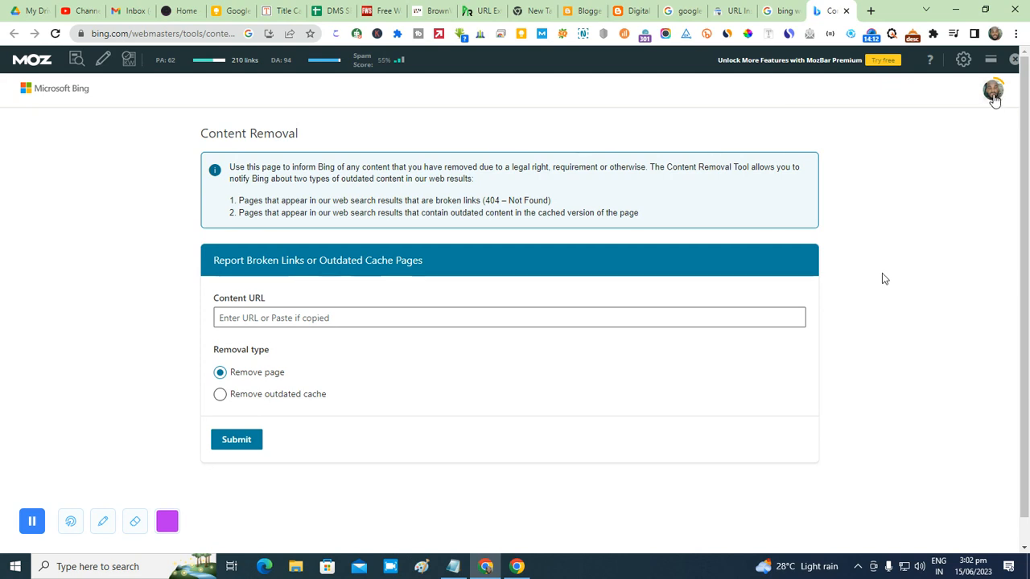
pyautogui.click(994, 93)
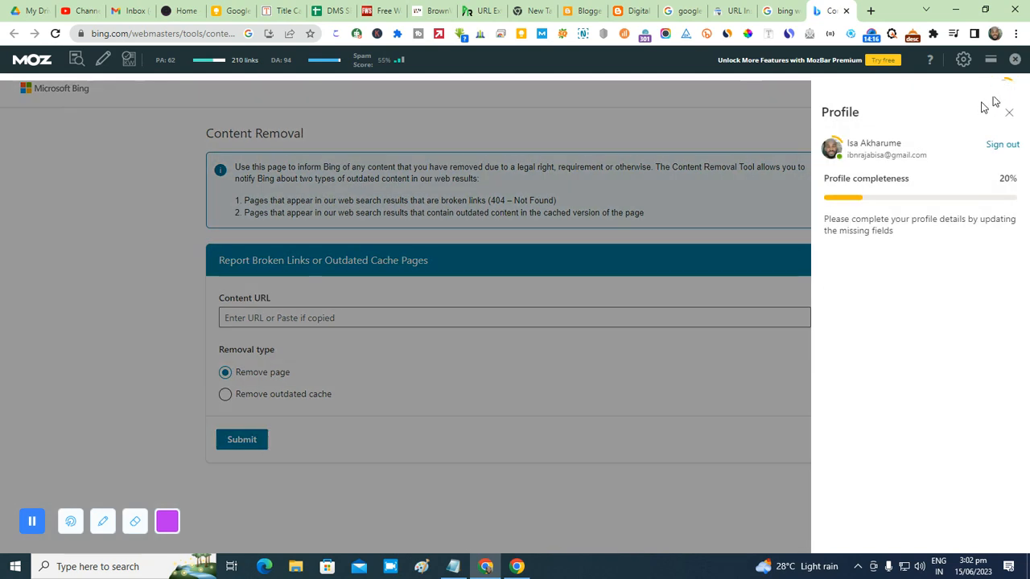
pyautogui.click(724, 120)
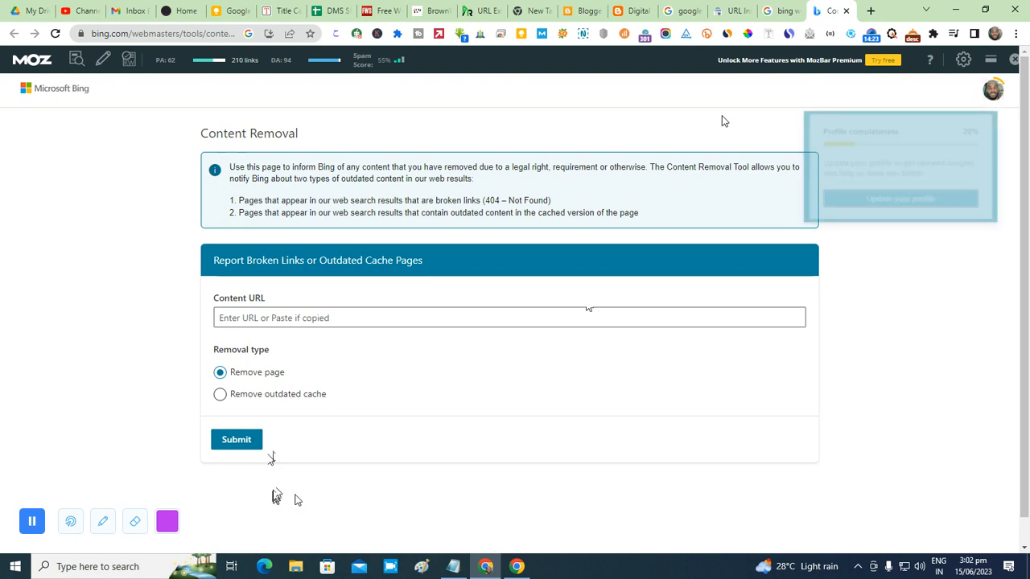
pyautogui.click(993, 90)
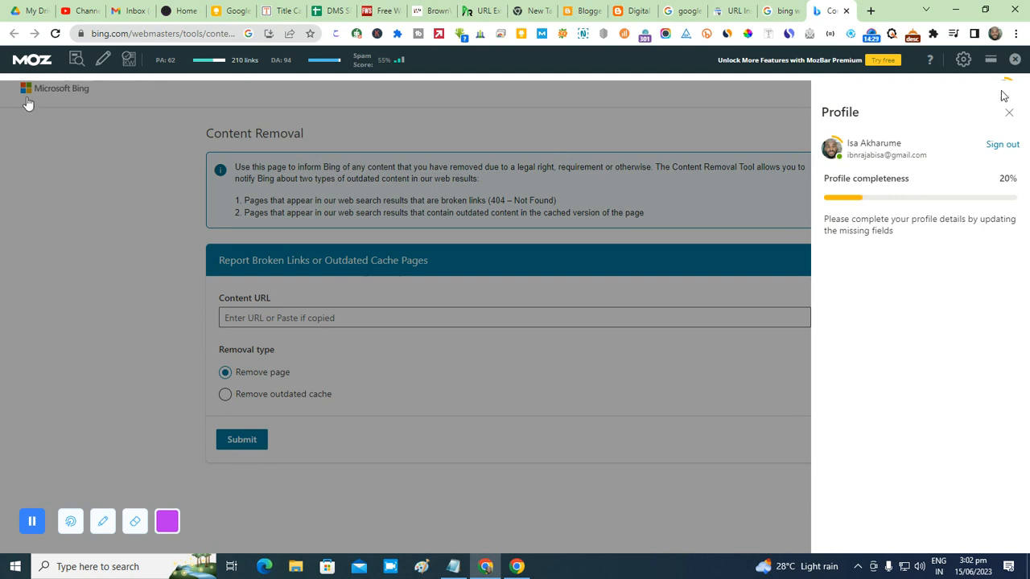
# Remove "contentremoval" from the page address and load bing.com/webmasters/tools/.
pyautogui.doubleClick(207, 36)
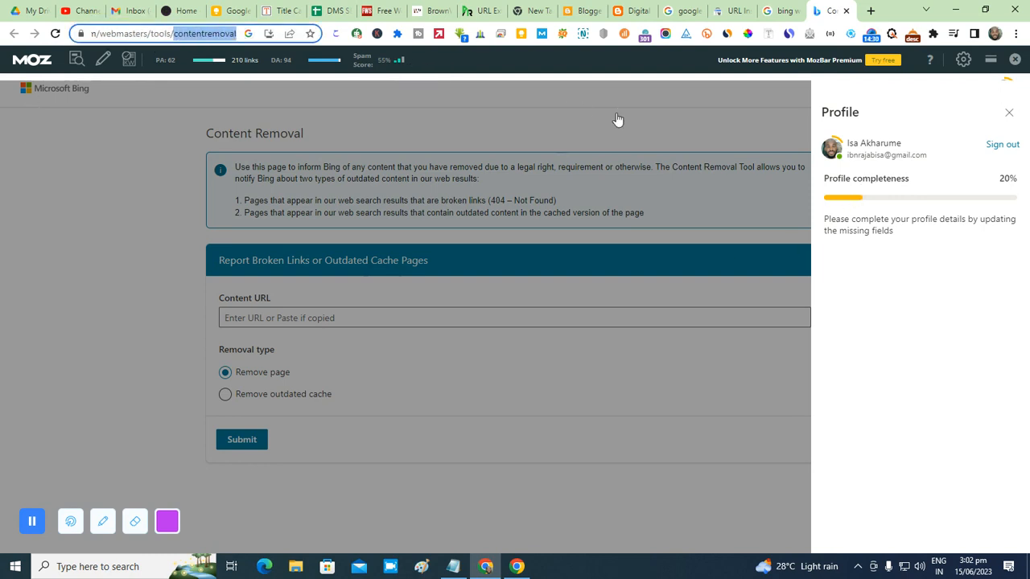
pyautogui.press('BackSpace')
pyautogui.press('Return')
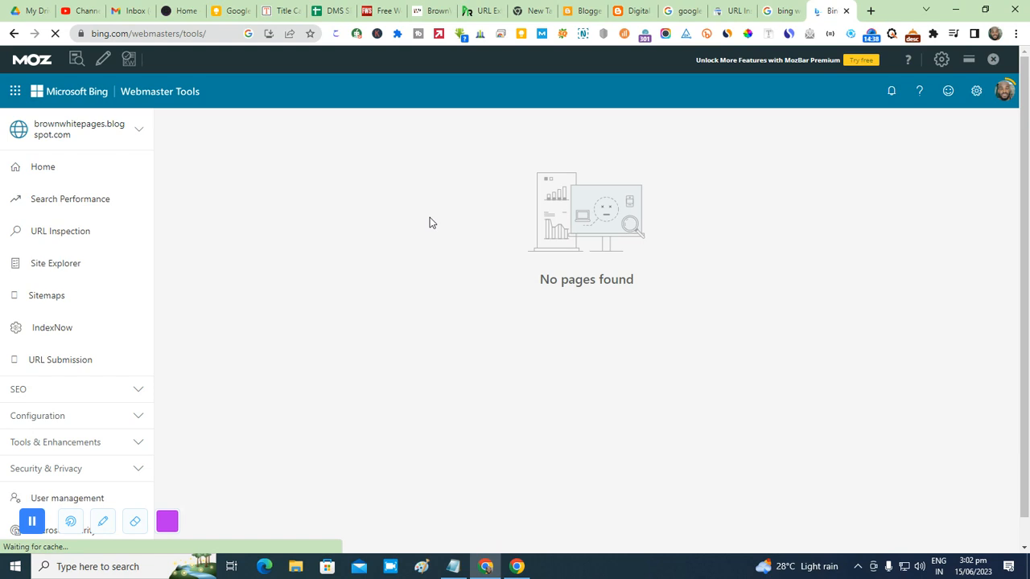
pyautogui.click(58, 237)
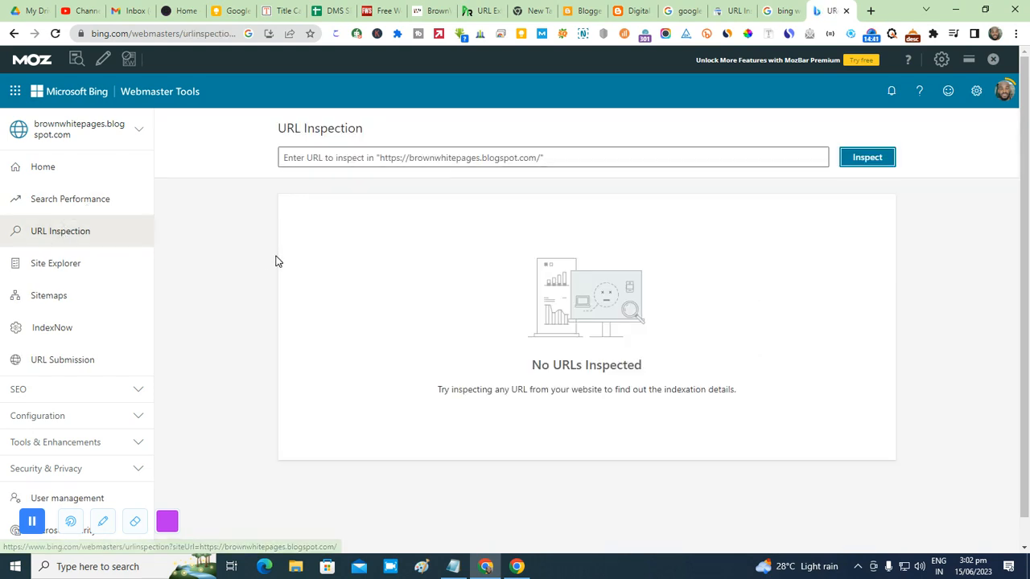
pyautogui.click(403, 158)
pyautogui.rightClick(403, 157)
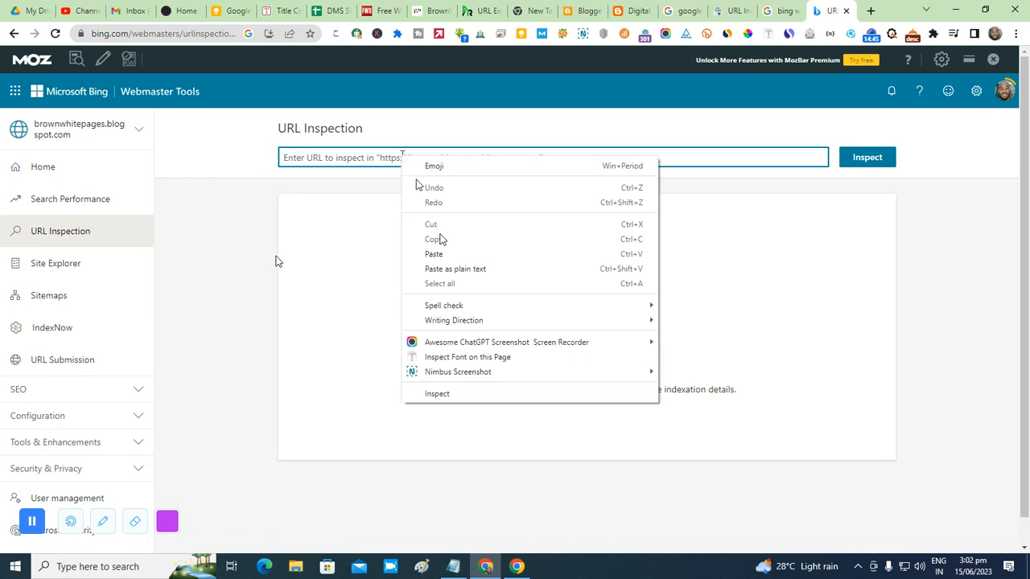
pyautogui.click(440, 254)
pyautogui.click(875, 169)
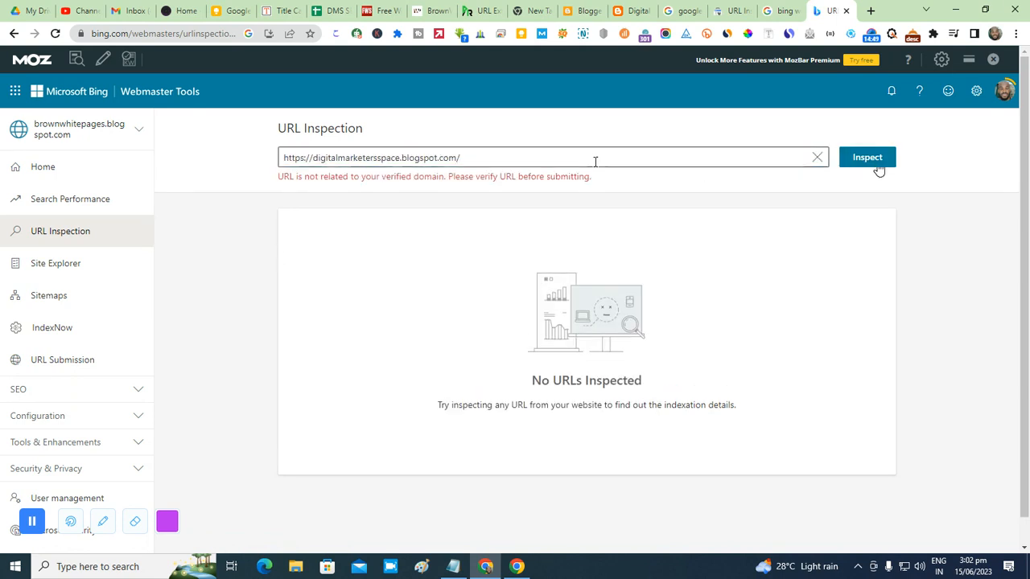
pyautogui.click(488, 157)
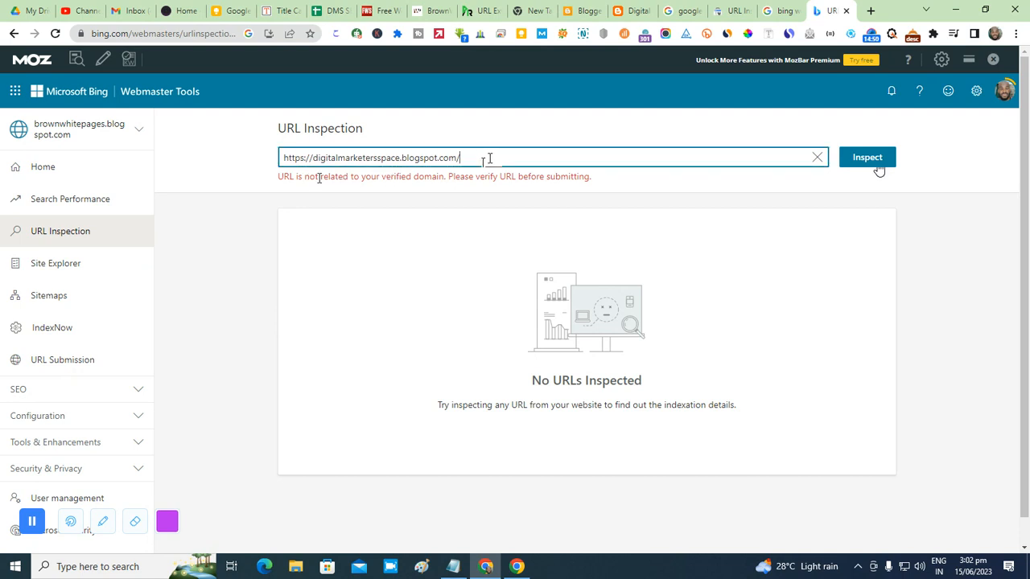
pyautogui.press('BackSpace')
# Start adding a site to the account by importing it from Google Search Console, and continue to the Google sign-in.
pyautogui.click(132, 138)
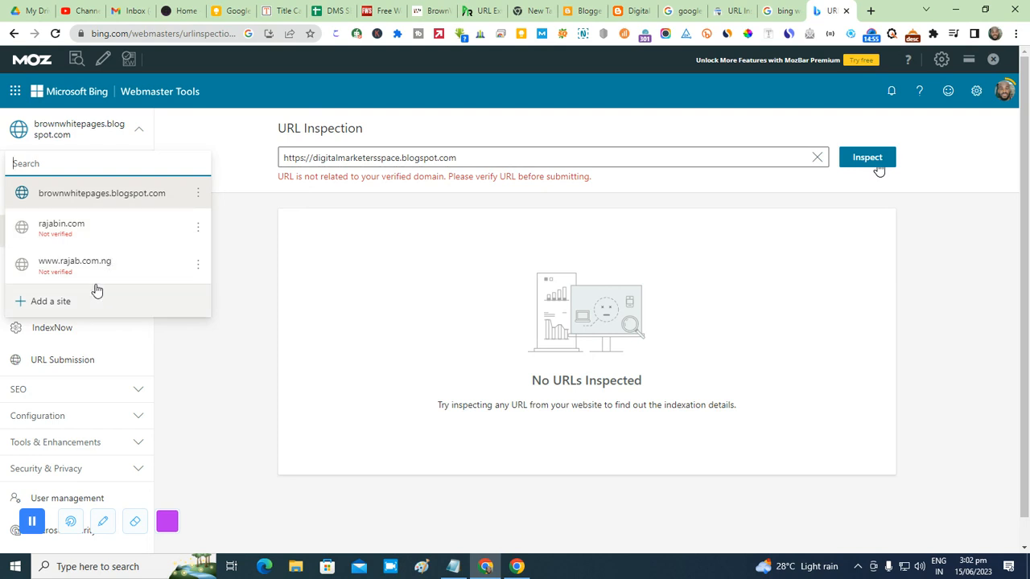
pyautogui.click(150, 310)
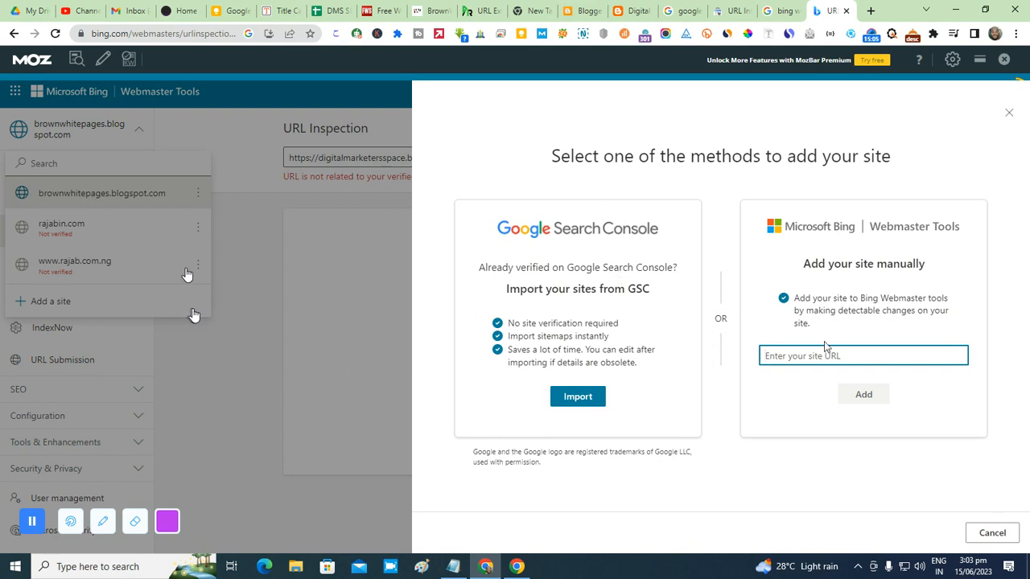
pyautogui.click(585, 400)
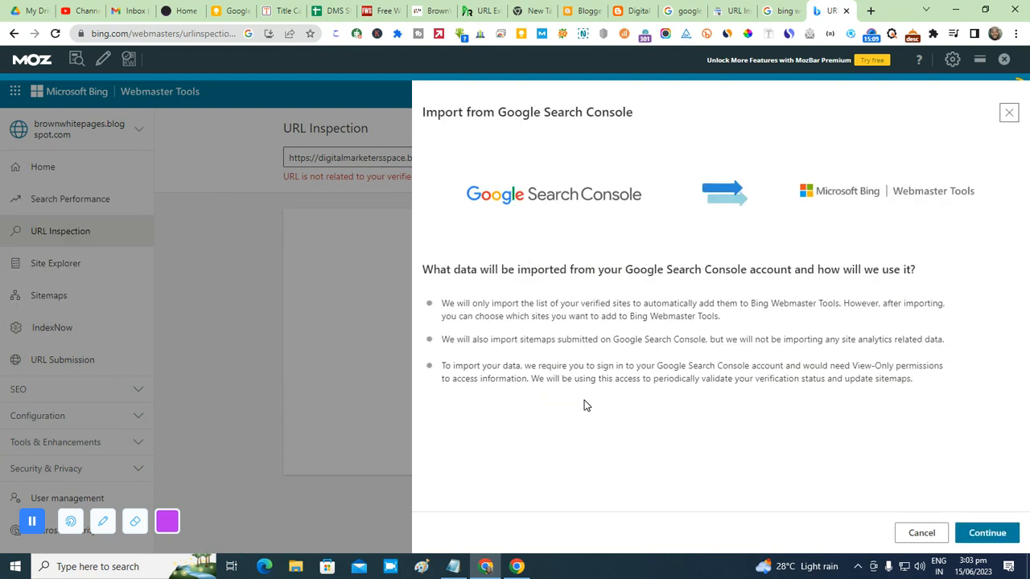
pyautogui.click(987, 534)
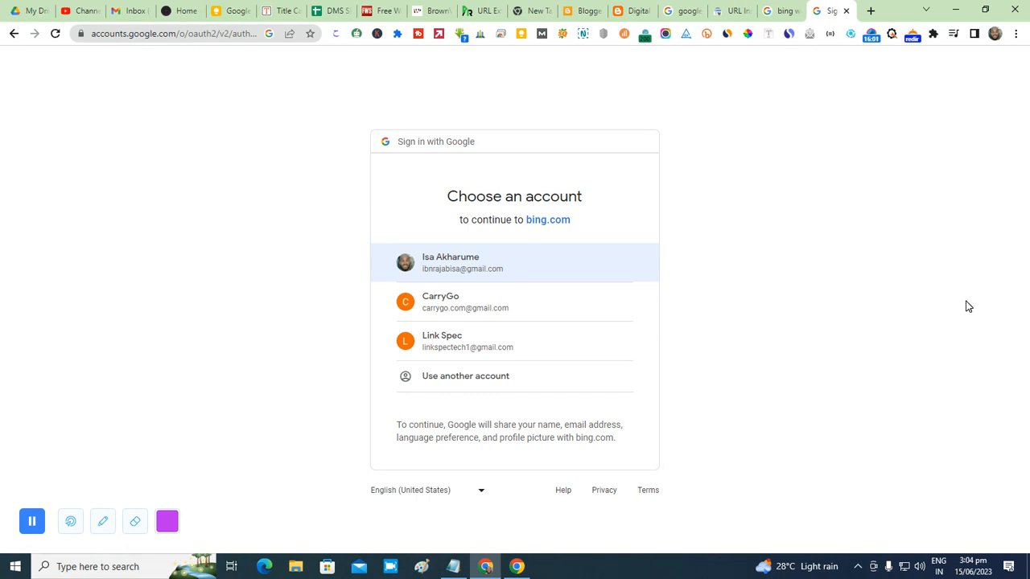
# Choose the first Google account, allow bing.com to view its Search Console data, and import the selected digitalmarketersspace.blogspot.com site.
pyautogui.click(529, 262)
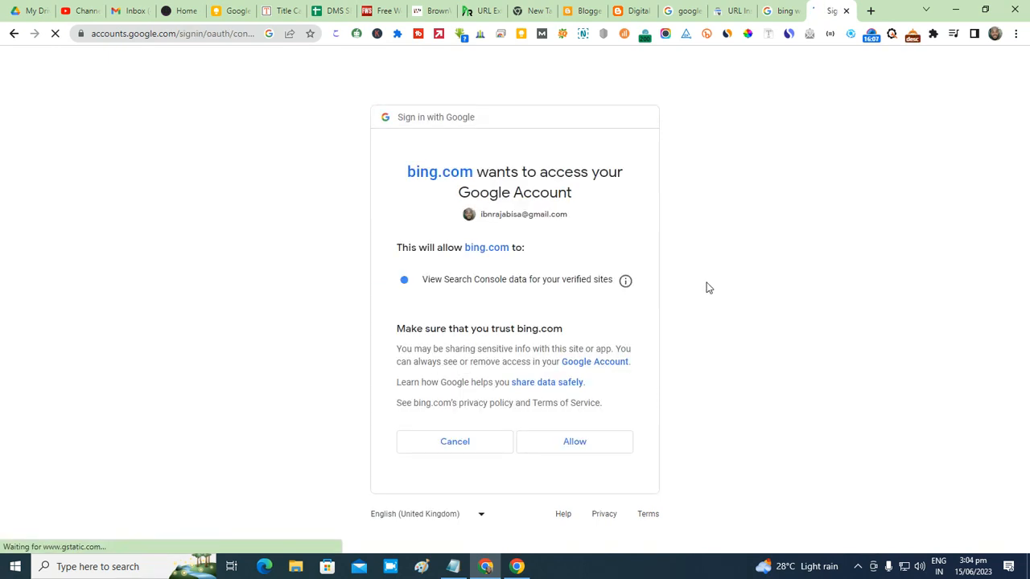
pyautogui.click(597, 447)
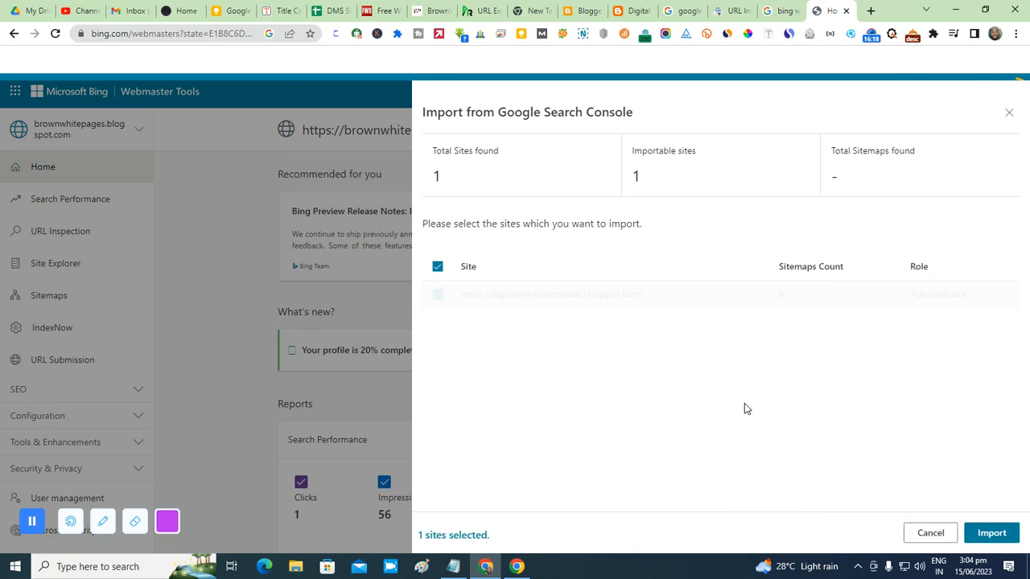
pyautogui.click(989, 539)
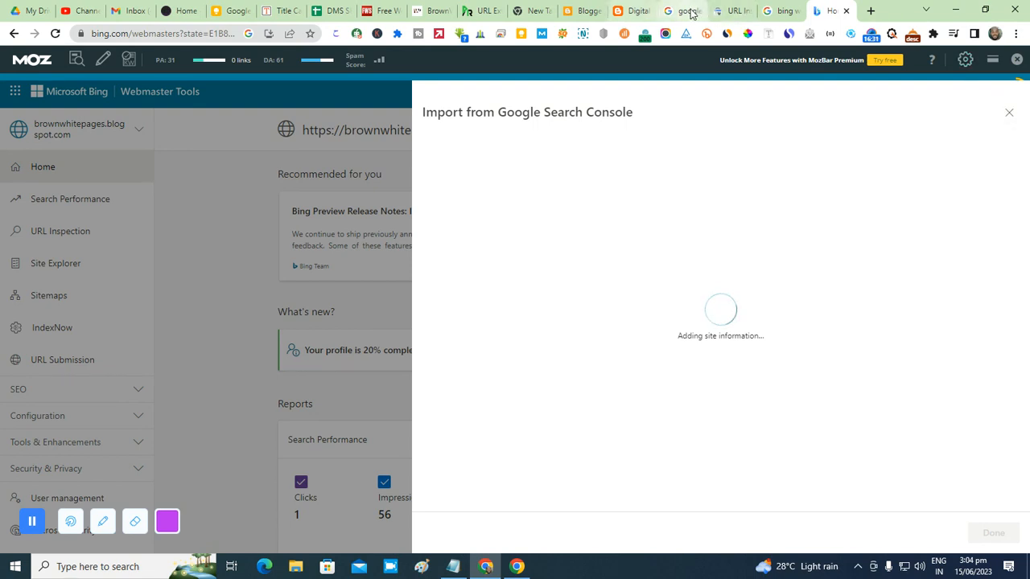
# Switch to the Blogger dashboard and change the displayed blog from Digital Marketers Space to BrownWhitePages.
pyautogui.click(575, 12)
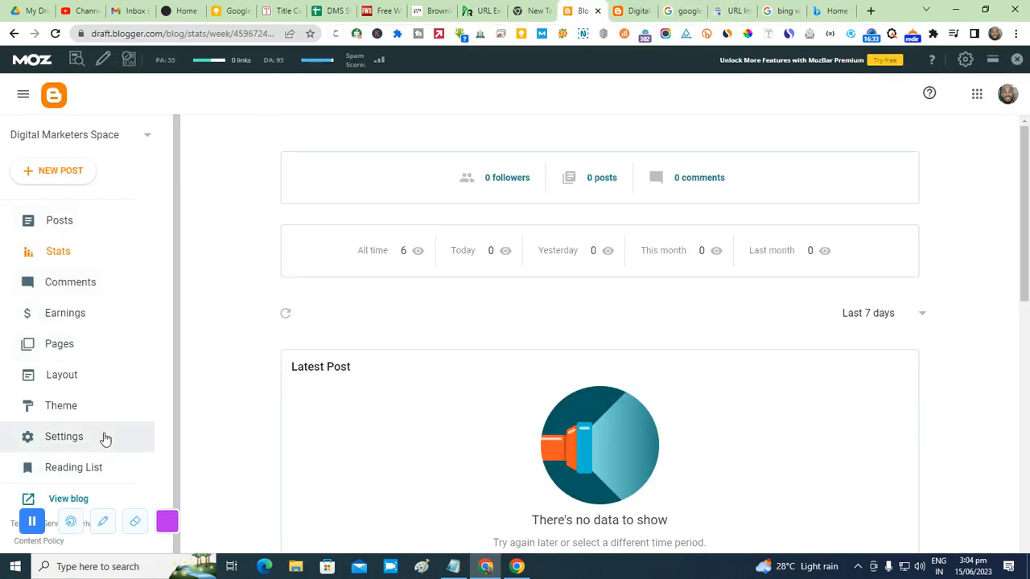
pyautogui.click(636, 11)
pyautogui.click(581, 11)
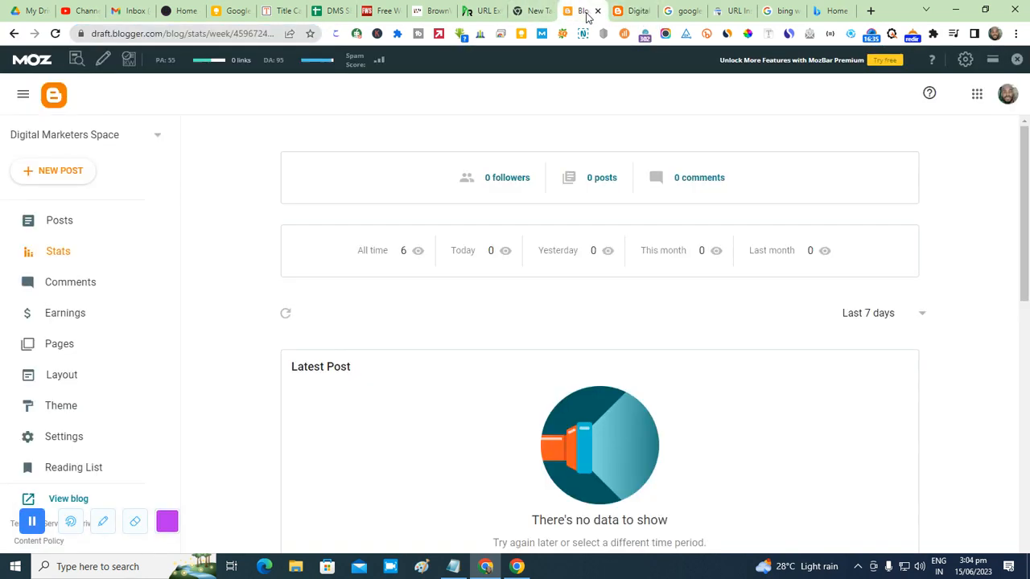
pyautogui.click(147, 134)
pyautogui.moveTo(144, 249); pyautogui.dragTo(133, 137)
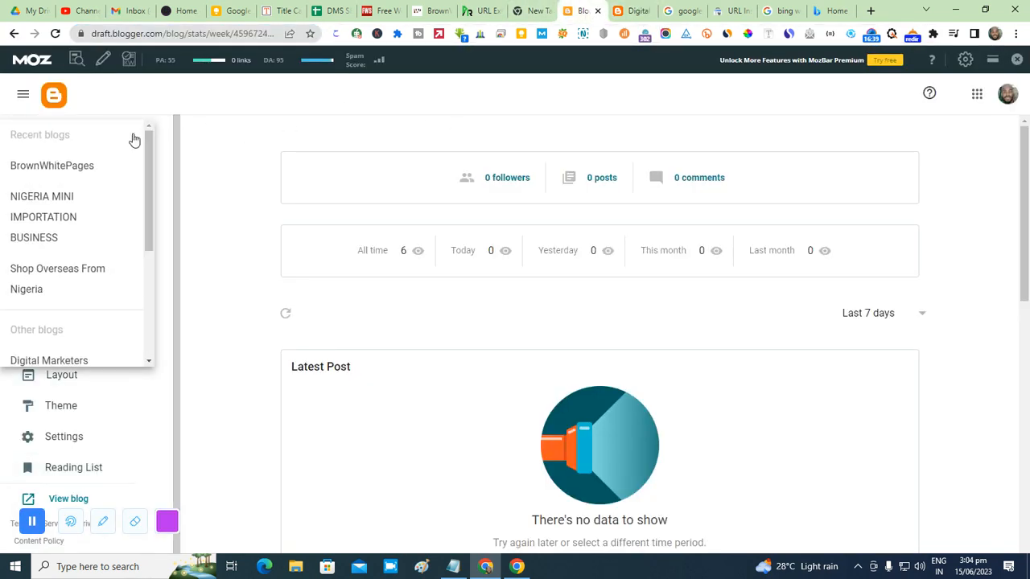
pyautogui.click(66, 166)
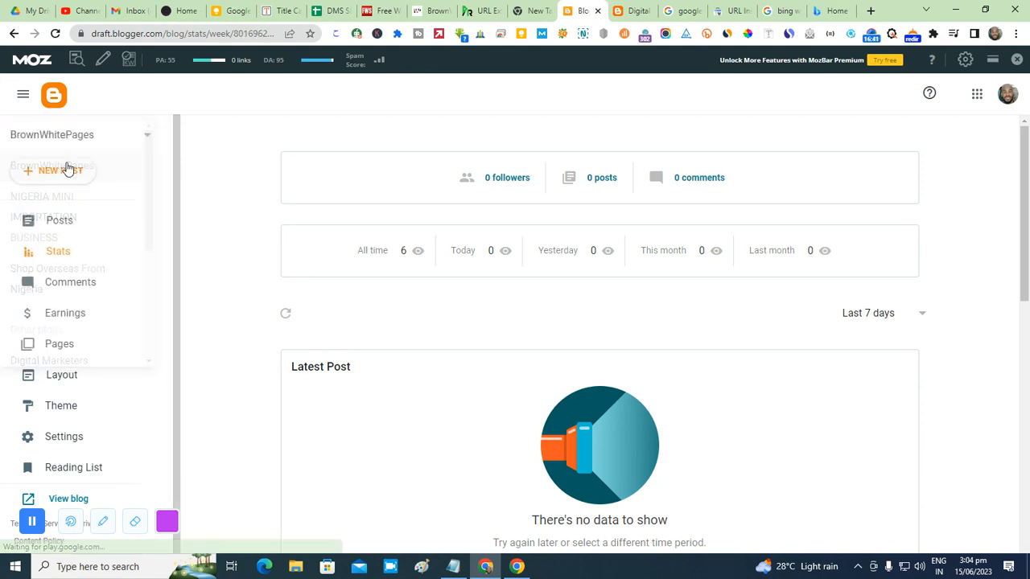
# Copy the web address of the BrownWhitePages blog from its open page.
pyautogui.click(434, 11)
pyautogui.click(270, 37)
pyautogui.moveTo(270, 37); pyautogui.dragTo(45, 39)
pyautogui.rightClick(124, 39)
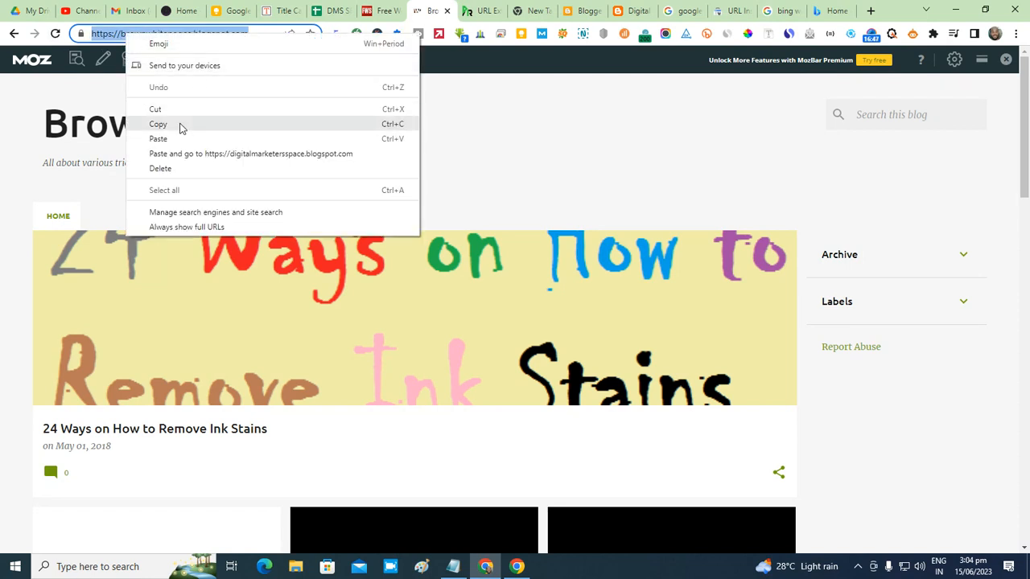
pyautogui.click(182, 124)
pyautogui.click(836, 11)
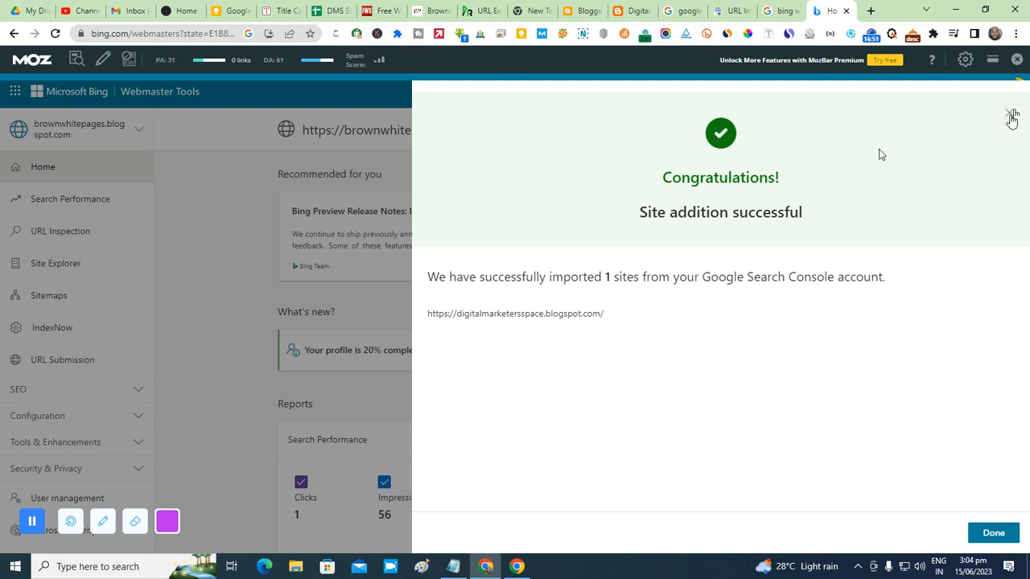
pyautogui.click(995, 535)
pyautogui.moveTo(606, 314); pyautogui.dragTo(427, 315)
pyautogui.rightClick(429, 314)
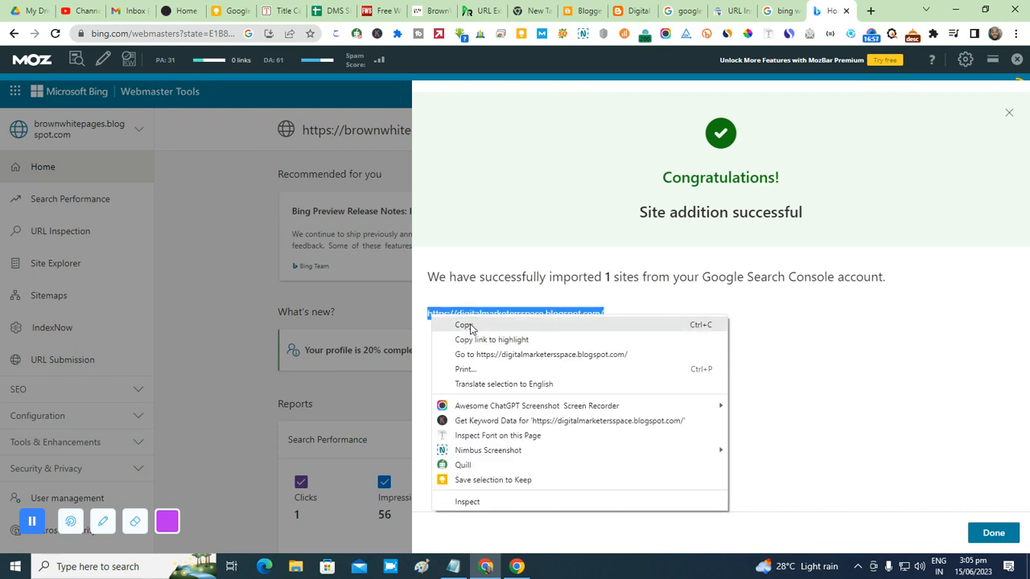
pyautogui.click(471, 323)
pyautogui.click(994, 535)
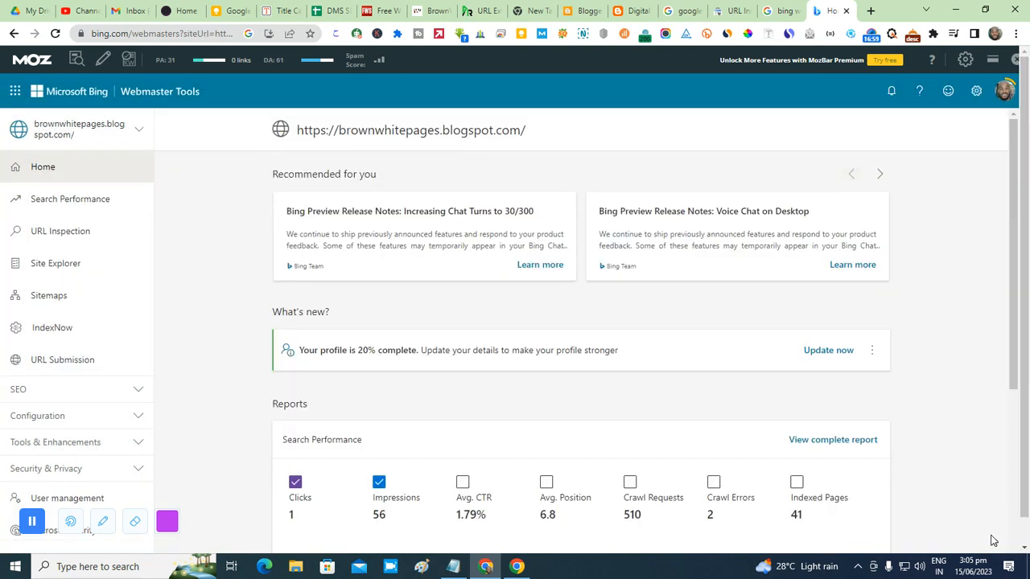
# Change the active site to digitalmarketersspace.blogspot.com and open its URL Inspection page.
pyautogui.click(133, 132)
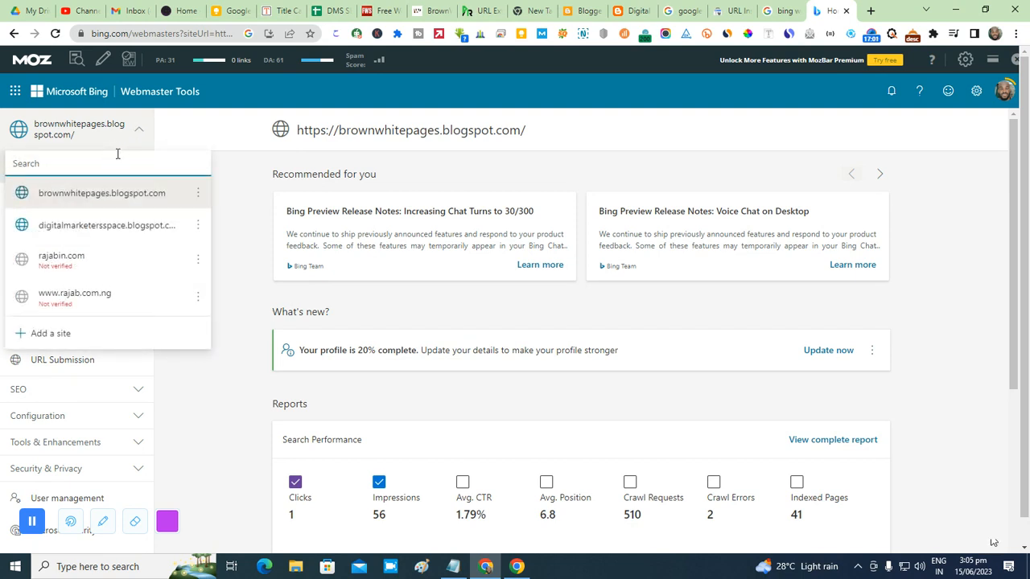
pyautogui.click(124, 225)
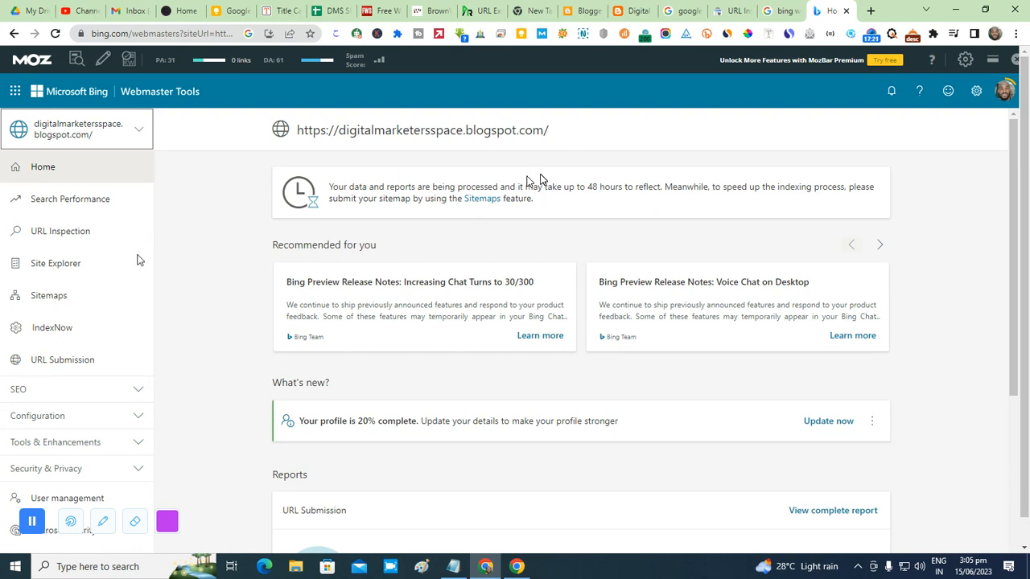
pyautogui.click(77, 241)
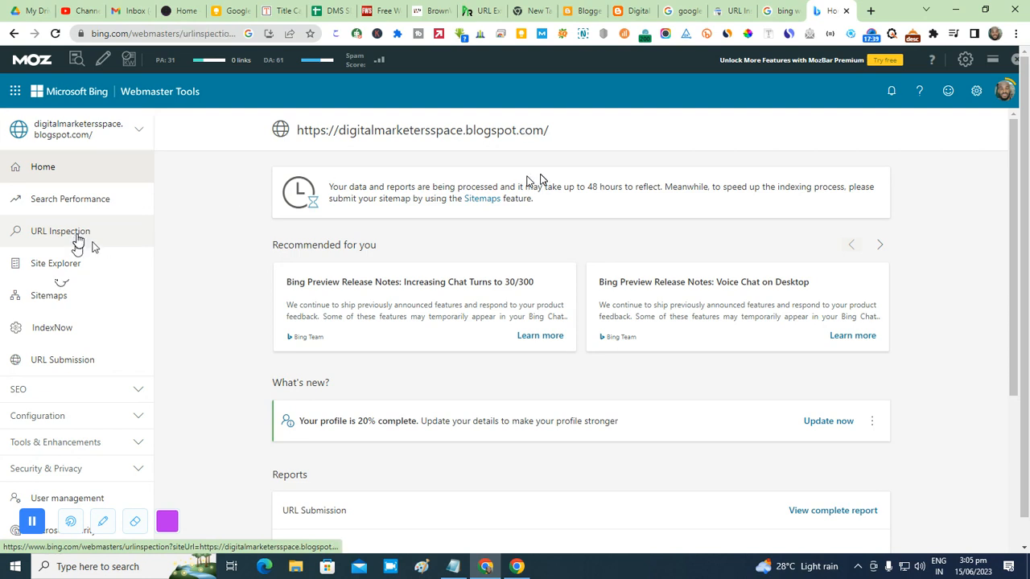
pyautogui.click(555, 157)
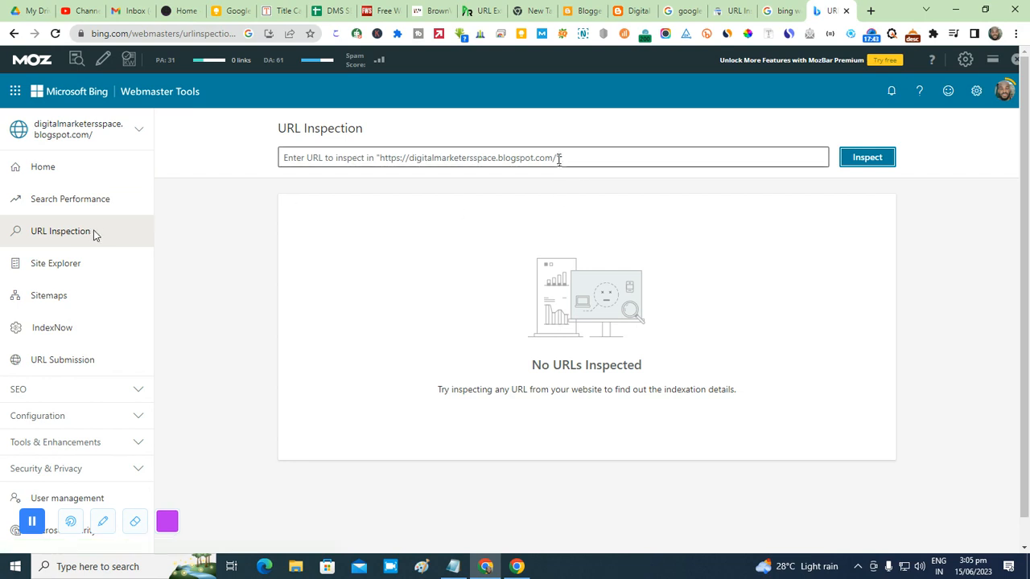
pyautogui.rightClick(528, 158)
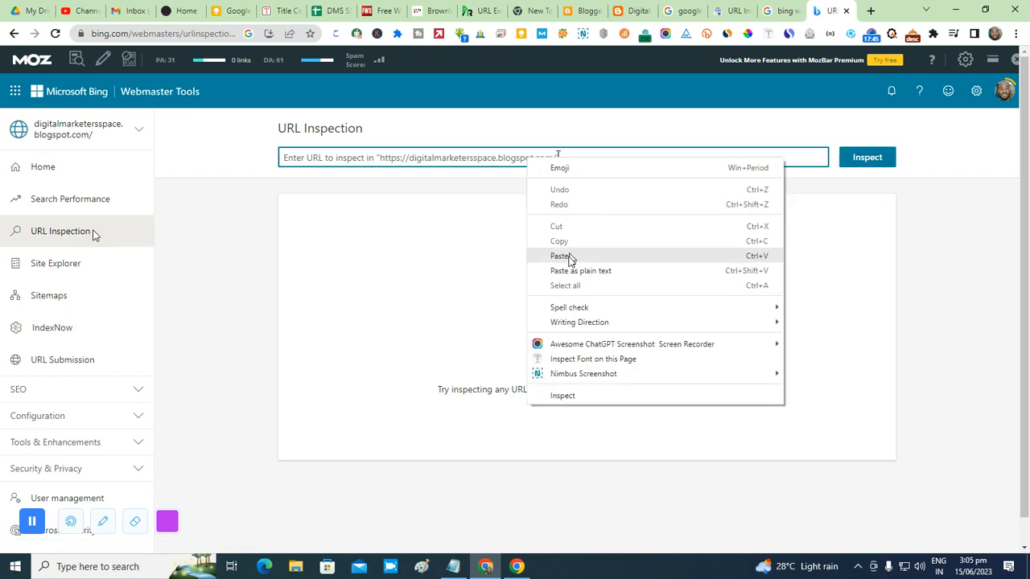
pyautogui.click(569, 256)
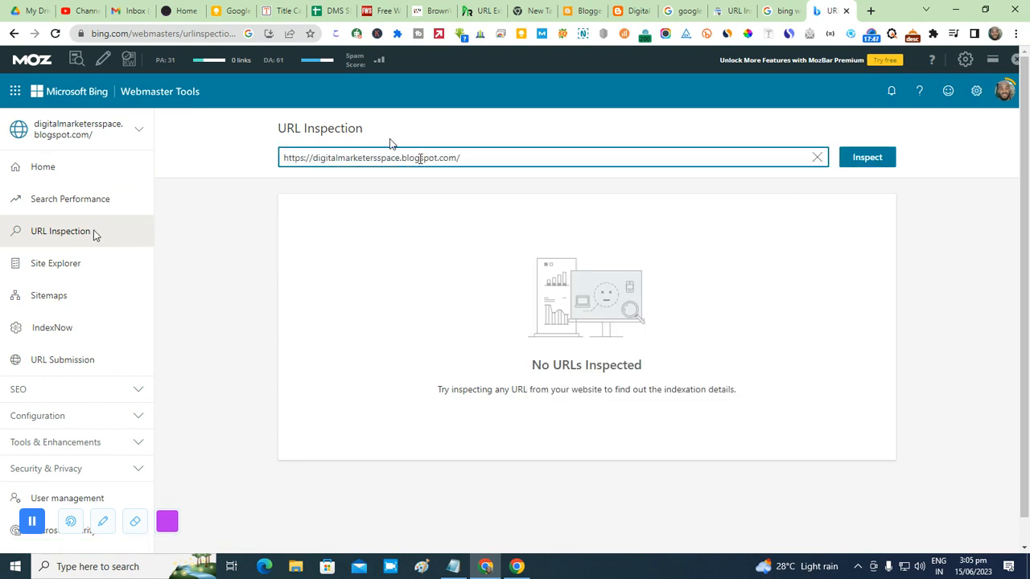
pyautogui.click(864, 161)
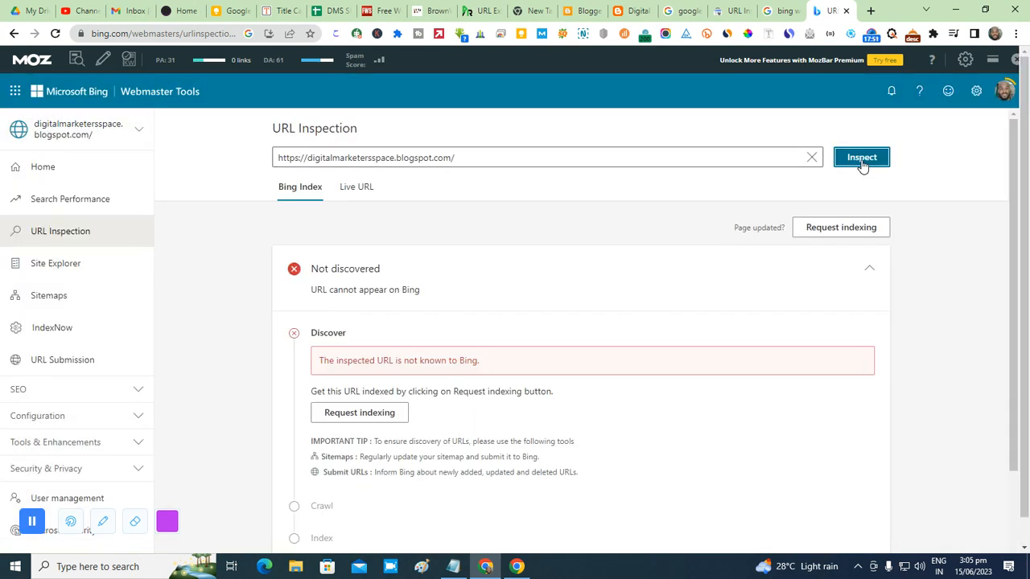
# Request indexing for the inspected URL from the Discover section and submit the request.
pyautogui.scroll(-1, 536, 395)
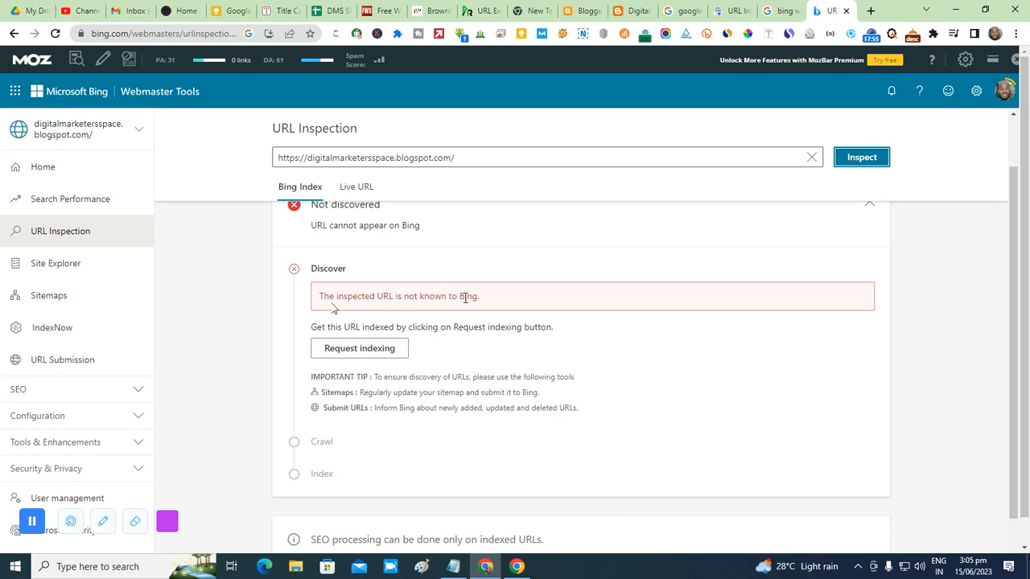
pyautogui.click(363, 354)
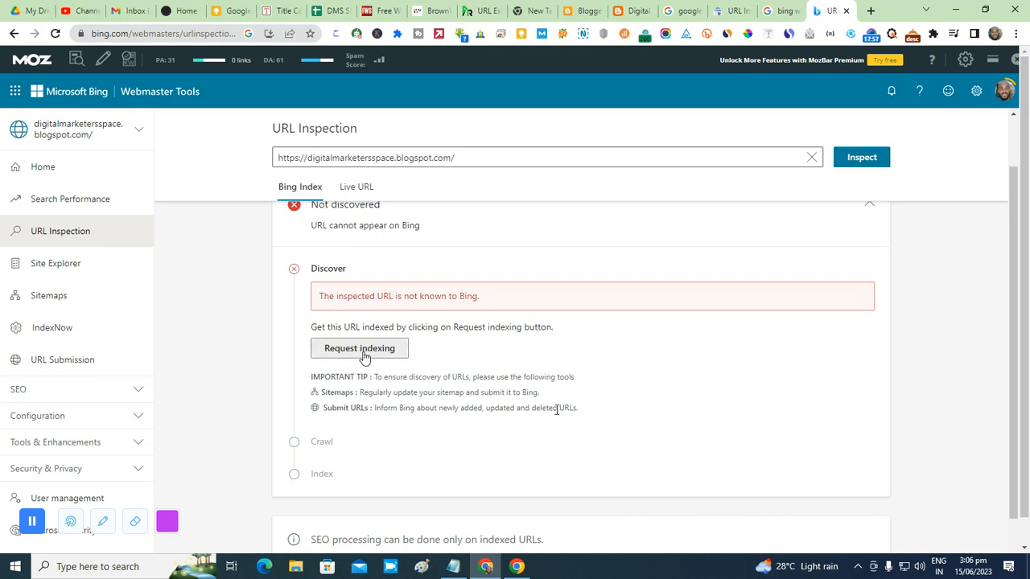
pyautogui.click(644, 359)
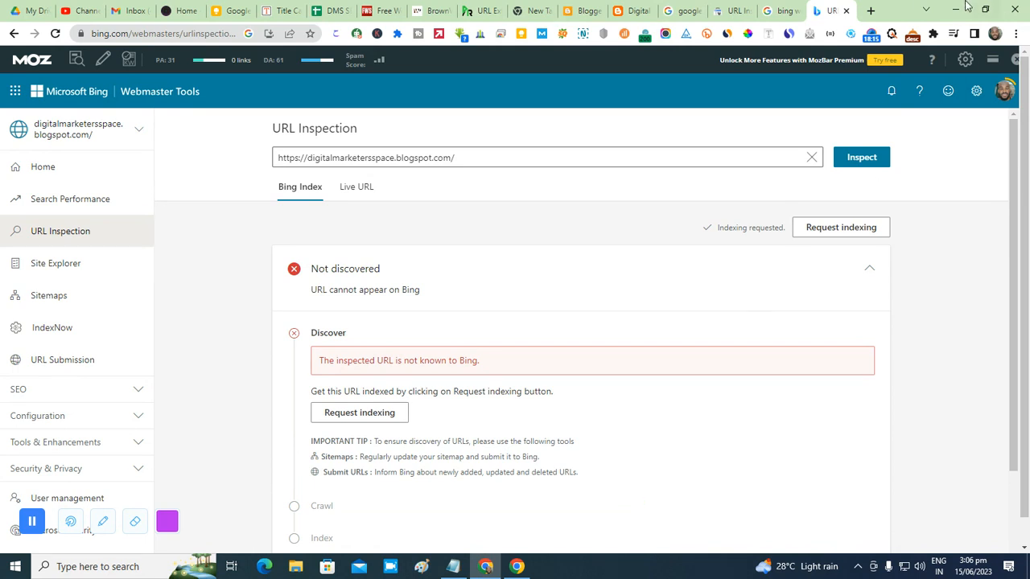
# Switch to the DMS SEO Report Template spreadsheet and review the website list on the 100+ SEARCH ENGINE SUBMISSION sheet.
pyautogui.click(331, 11)
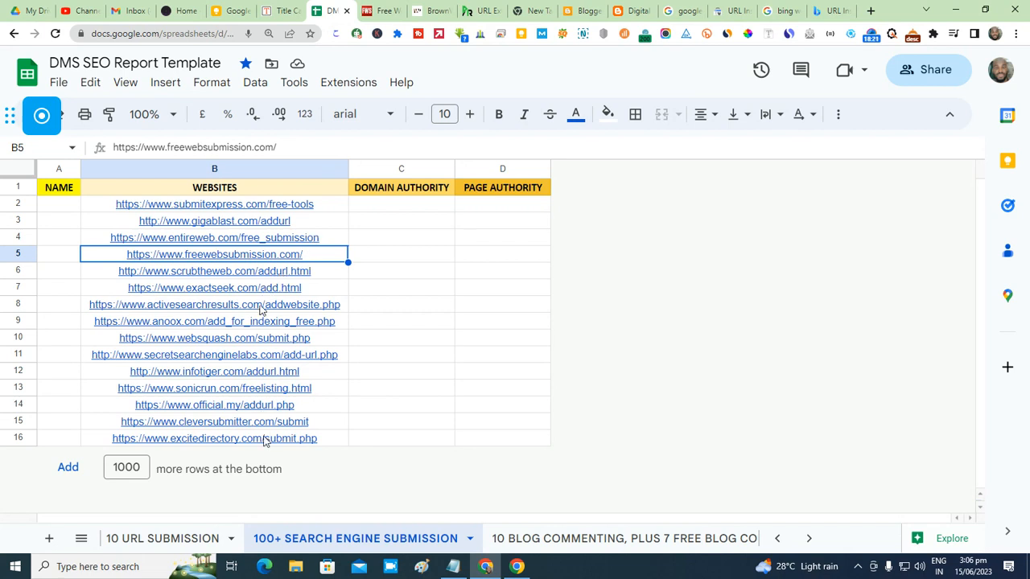
pyautogui.moveTo(272, 449)
pyautogui.click(872, 35)
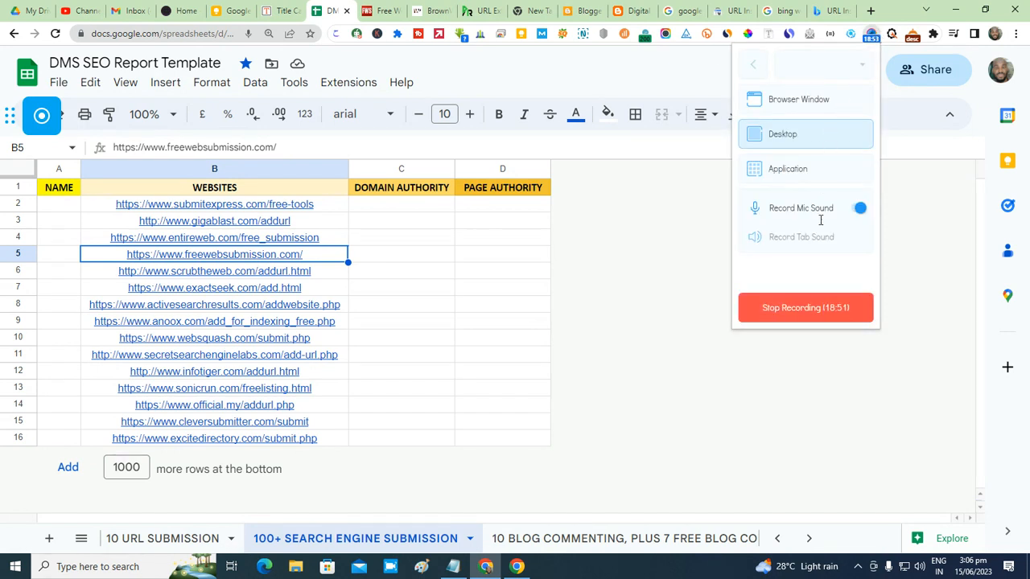